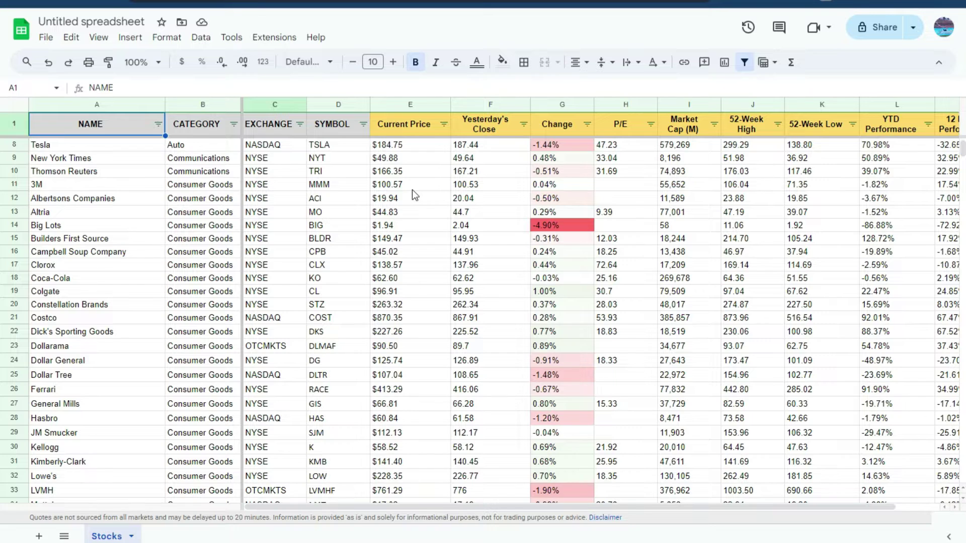
# Filter the EXCHANGE column to NYSE only by excluding NASDAQ and OTCMKTS, showing 178 of 333 rows.
pyautogui.click(299, 124)
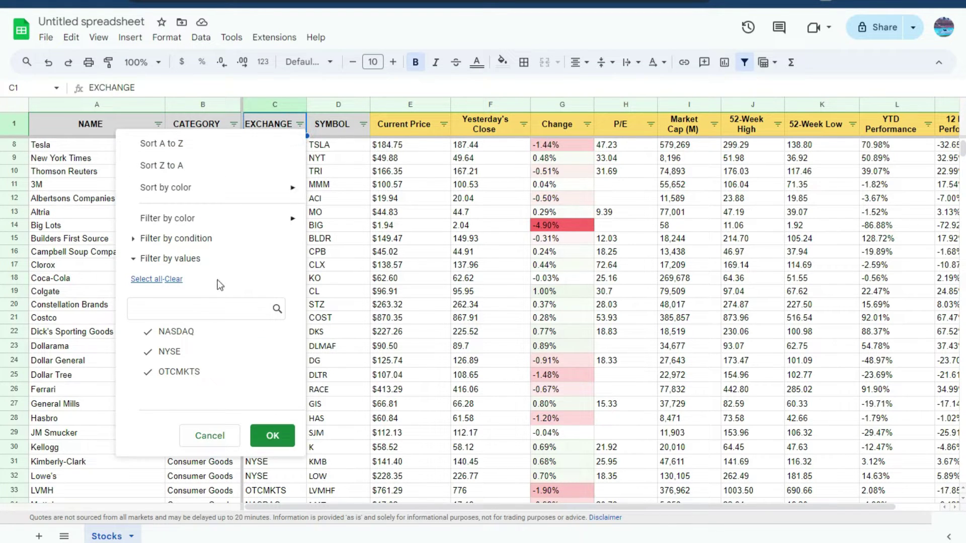
pyautogui.click(177, 333)
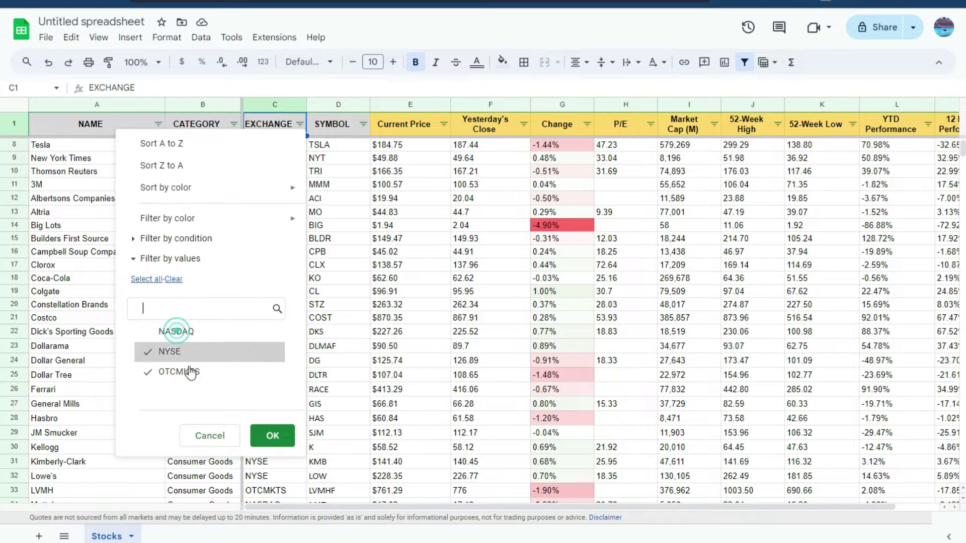
pyautogui.click(189, 371)
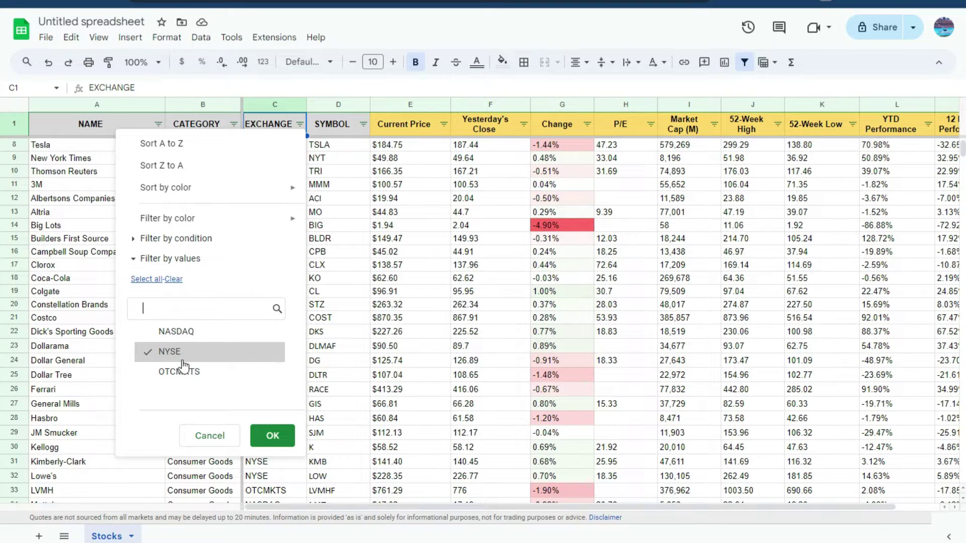
pyautogui.click(279, 436)
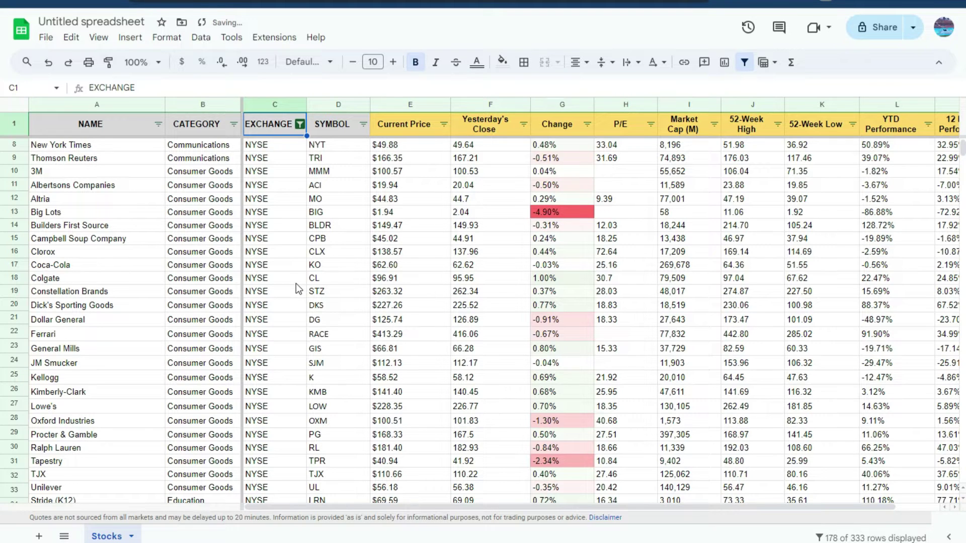
# Save the NYSE-only filter as a filter view named 'NYSE Stocks' covering A1:M334.
pyautogui.click(202, 44)
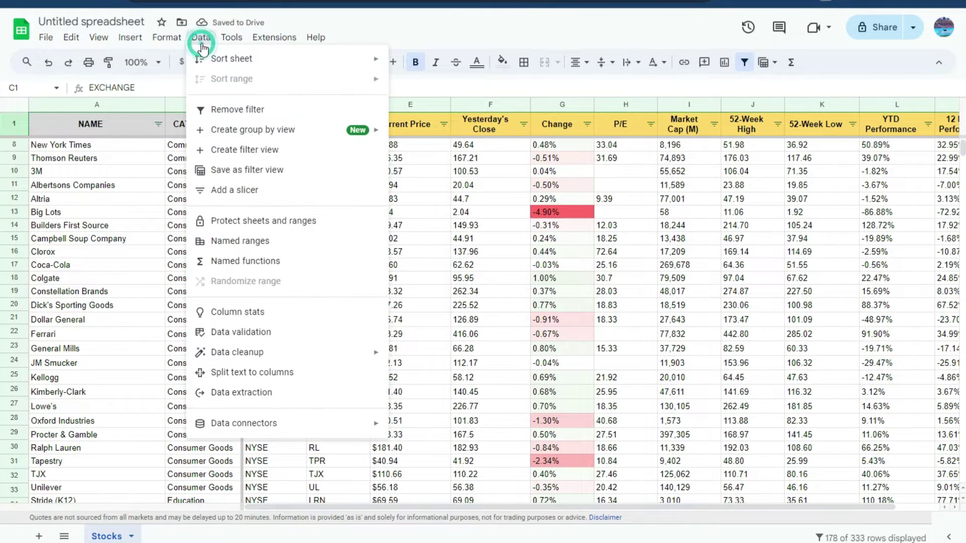
pyautogui.click(251, 173)
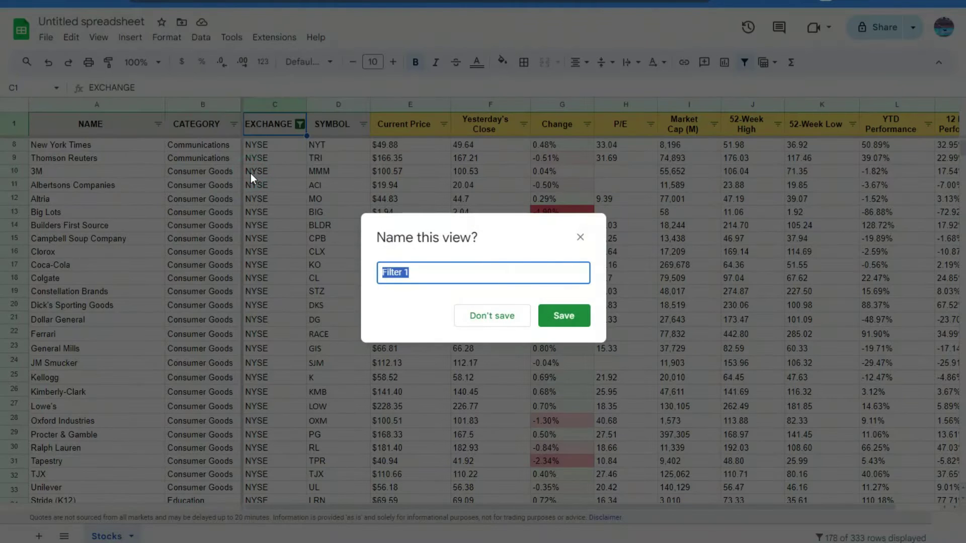
pyautogui.write('NYSE Stocks')
pyautogui.click(559, 315)
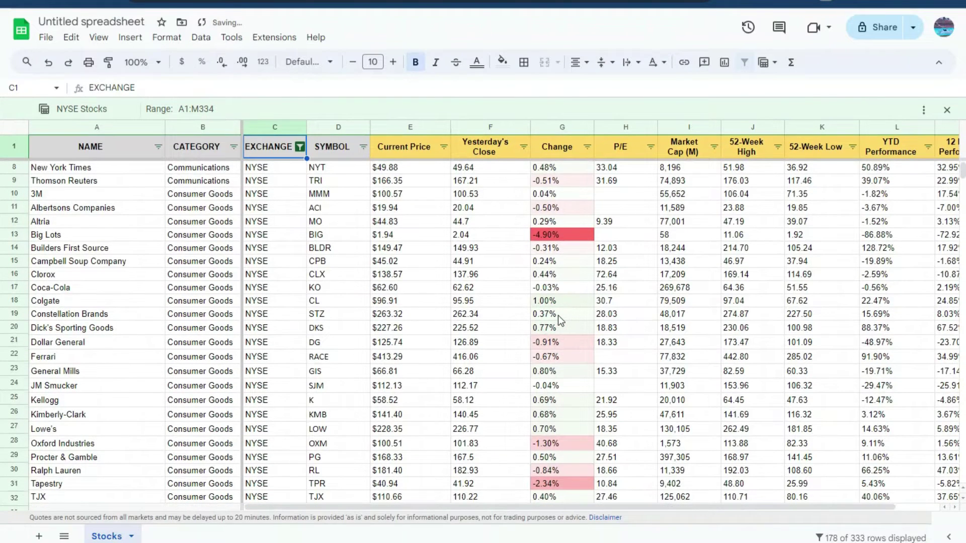
# Close the NYSE Stocks view and replace the filter with a fresh one showing all rows.
pyautogui.click(950, 110)
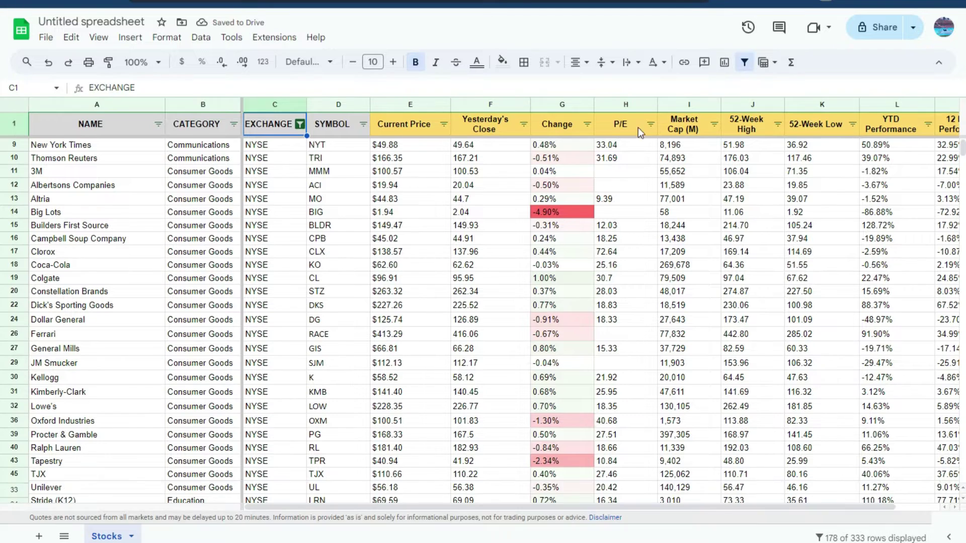
pyautogui.click(746, 65)
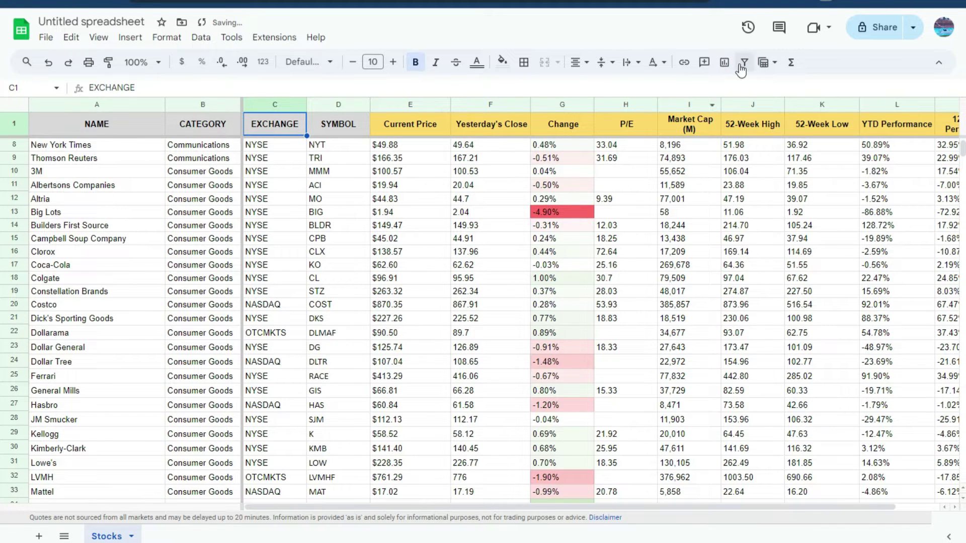
pyautogui.click(743, 65)
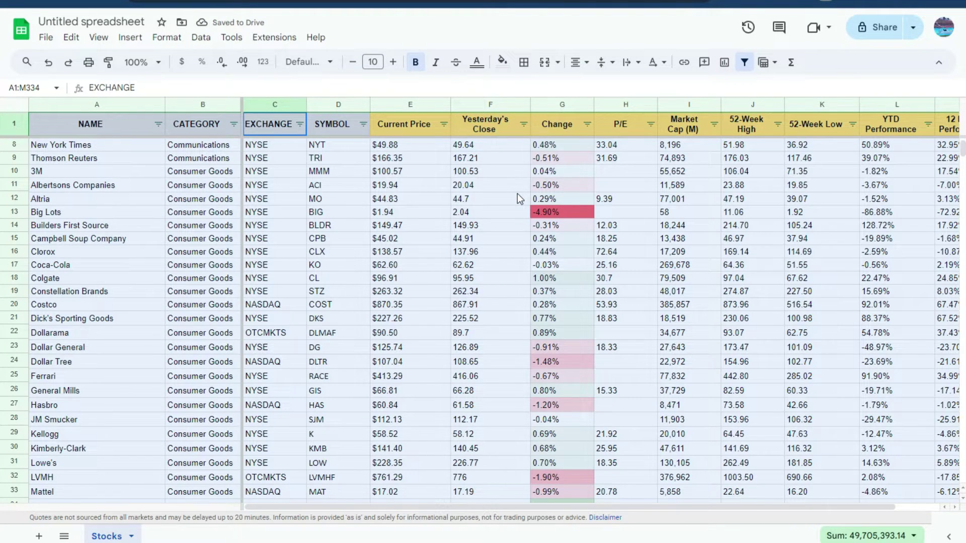
pyautogui.click(587, 122)
# Filter the Change column to values greater than 0.05, leaving 7 of 333 rows.
pyautogui.click(472, 237)
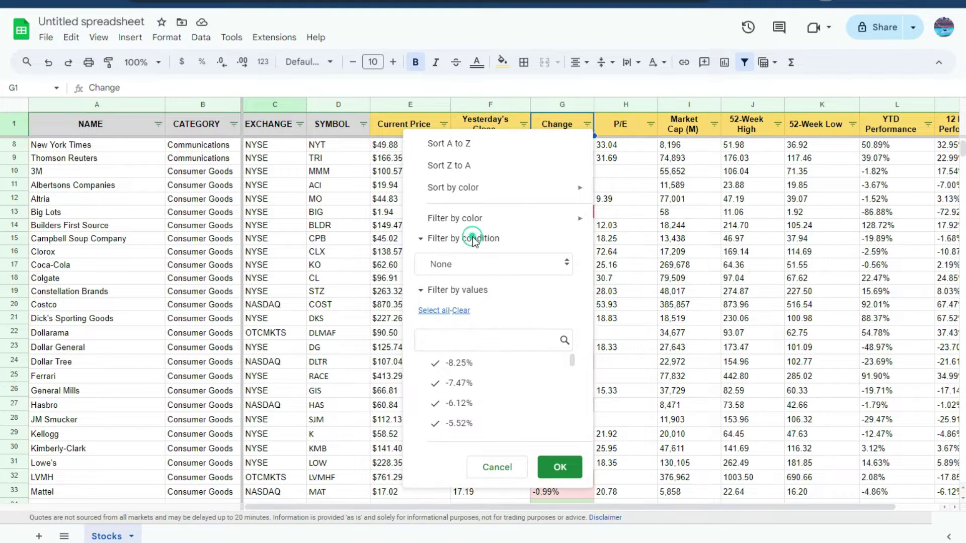
pyautogui.click(459, 264)
pyautogui.scroll(-3, 452, 435)
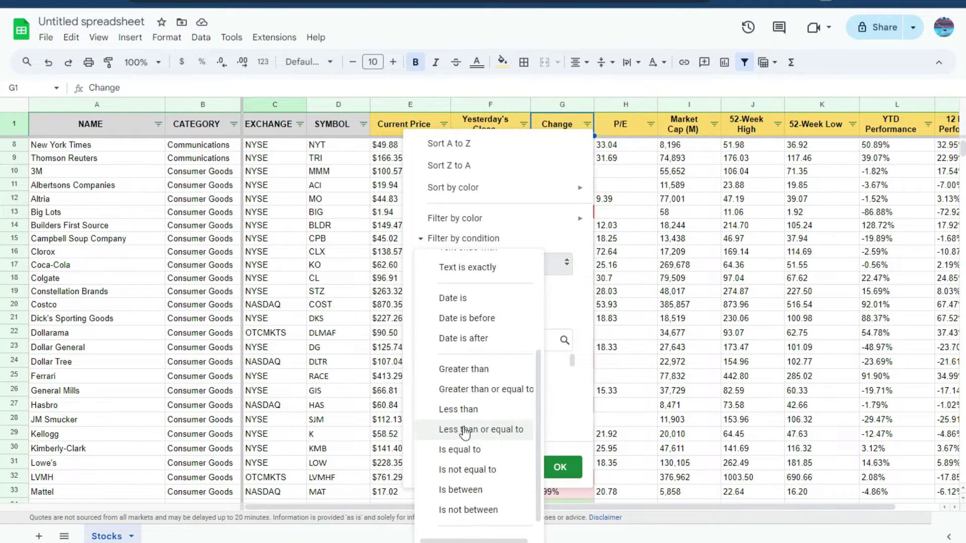
pyautogui.click(481, 371)
pyautogui.click(477, 292)
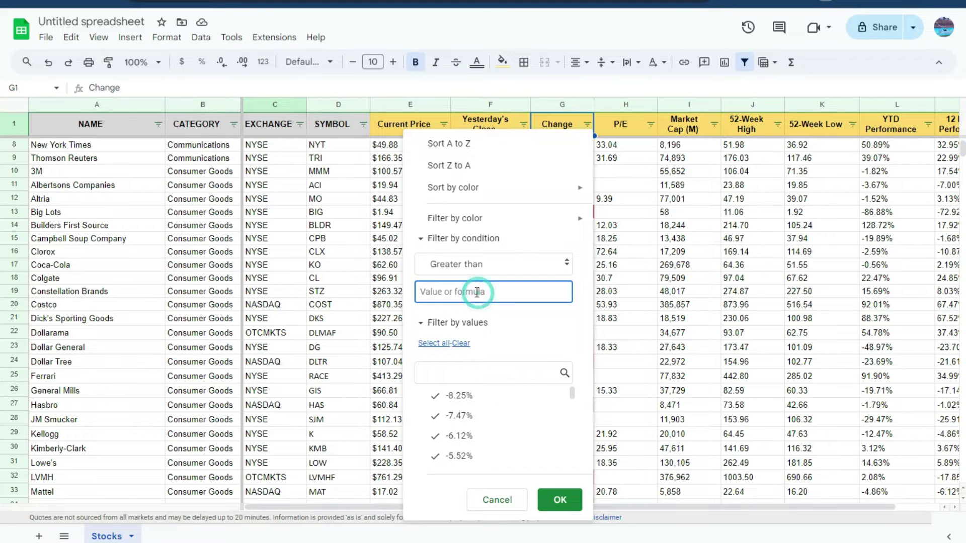
pyautogui.write('0.05')
pyautogui.click(565, 497)
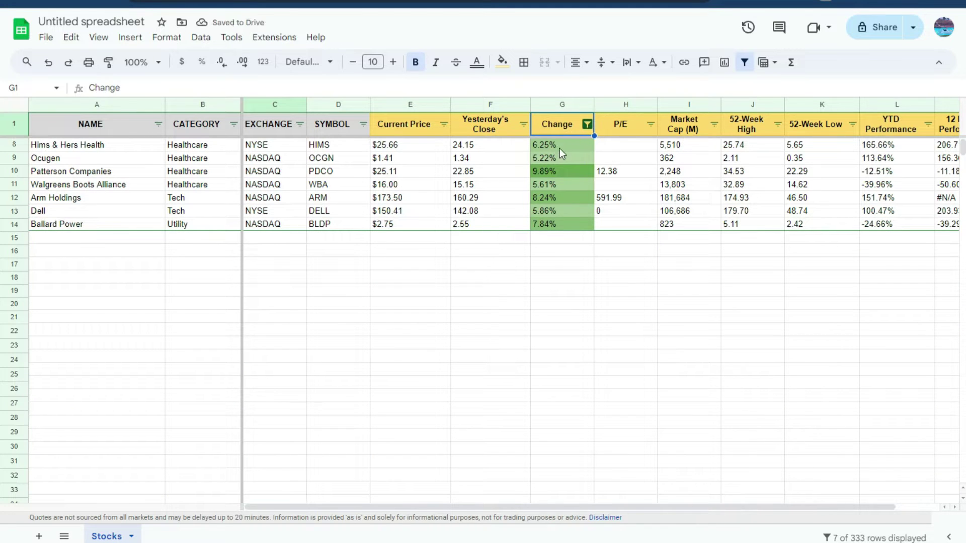
# Save the Change filter as the filter view 'Stocks Up 5%' and close it.
pyautogui.click(201, 37)
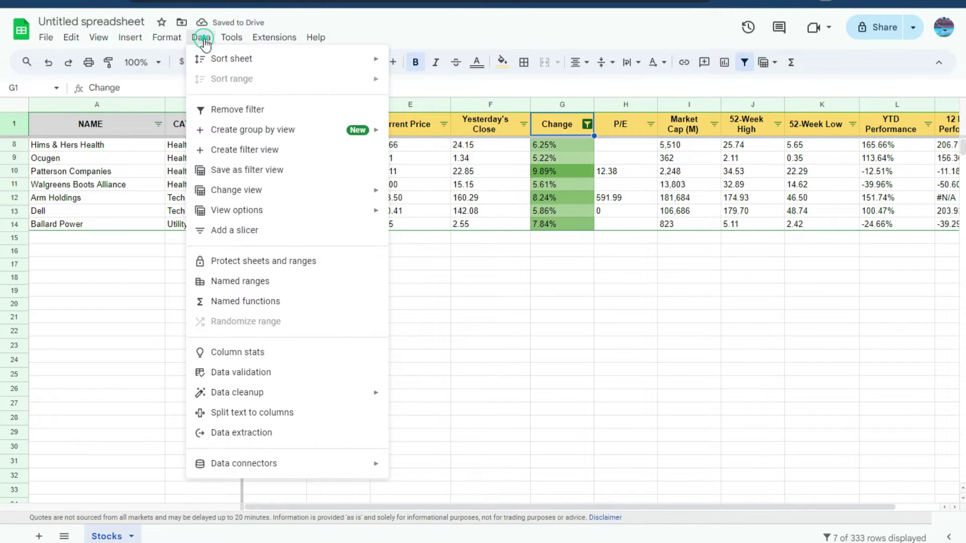
pyautogui.click(272, 171)
pyautogui.write('Stock')
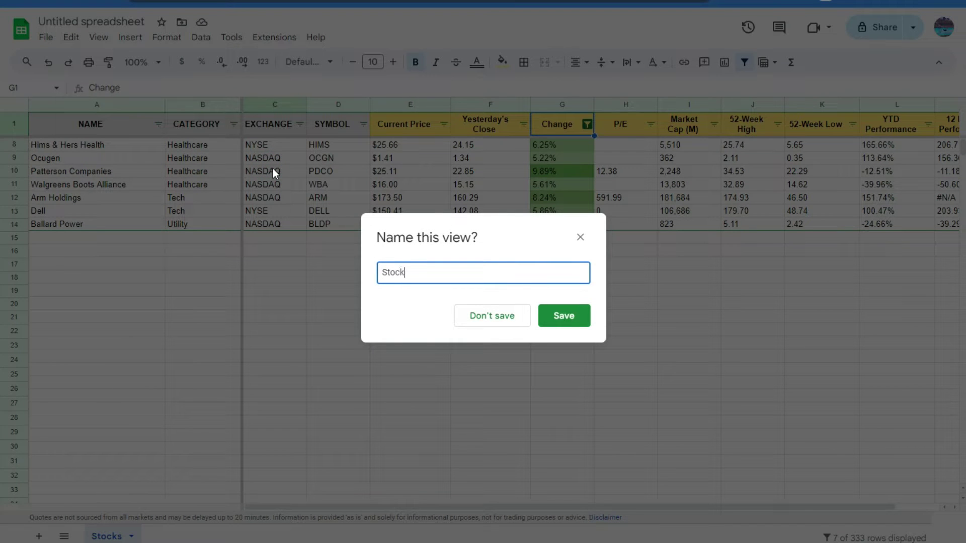
pyautogui.write('s Up 5%')
pyautogui.click(556, 317)
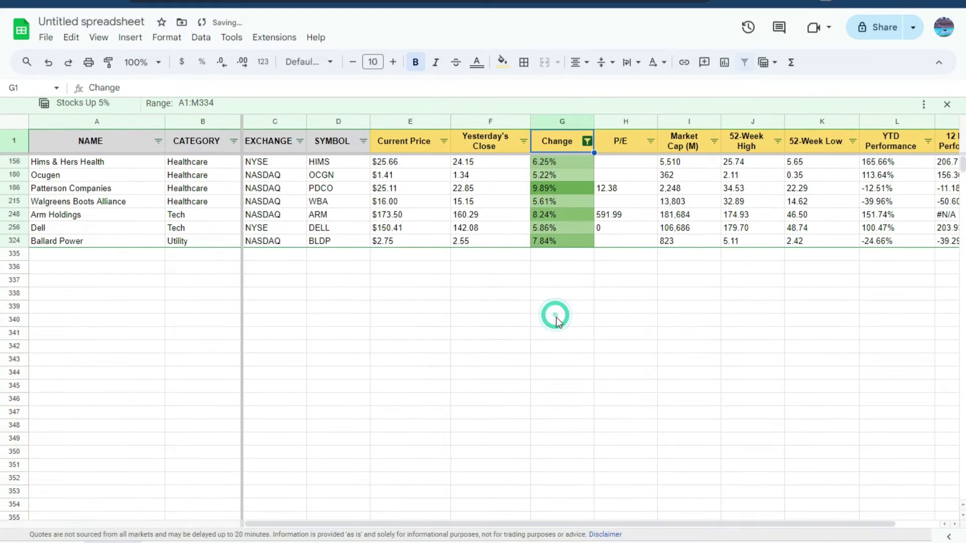
pyautogui.click(947, 110)
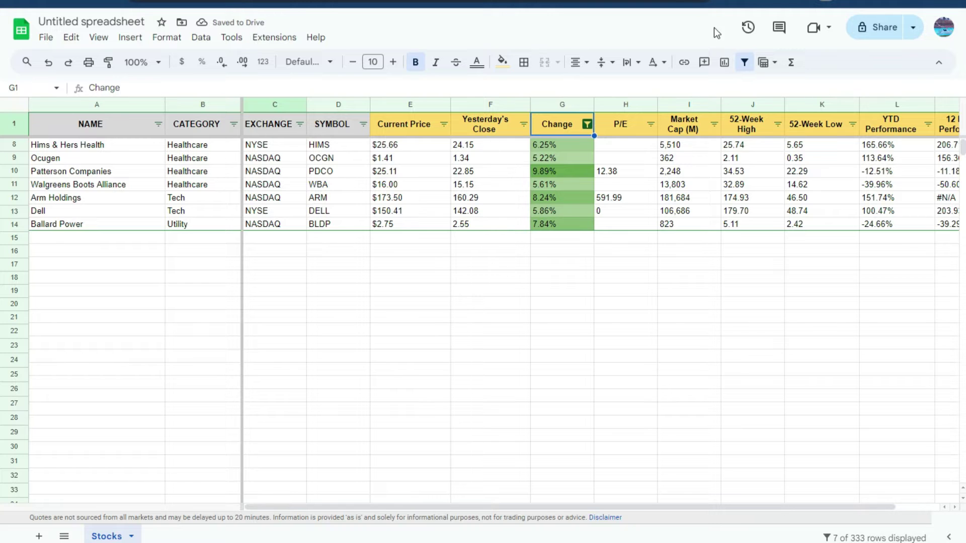
# Remove the existing filter and create a fresh one over the whole stock table.
pyautogui.click(744, 62)
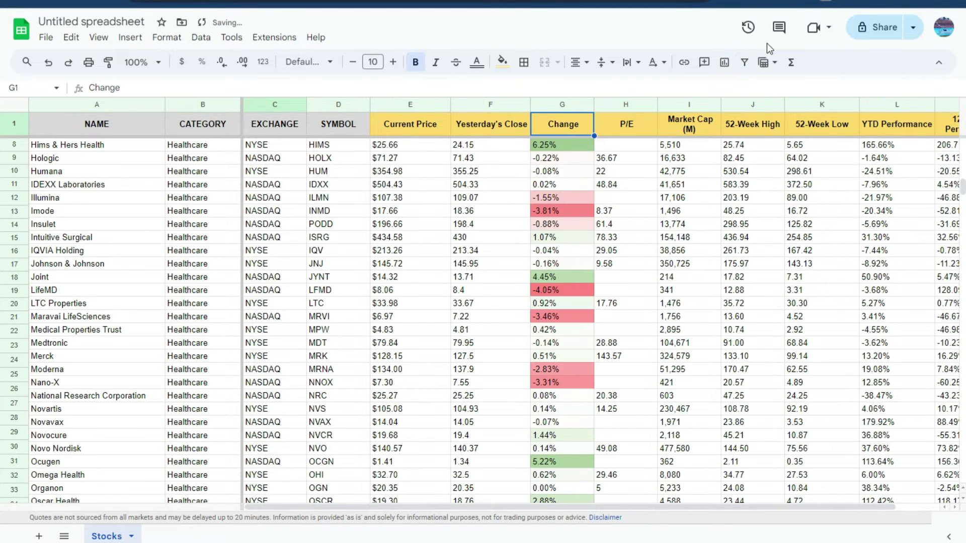
pyautogui.click(744, 62)
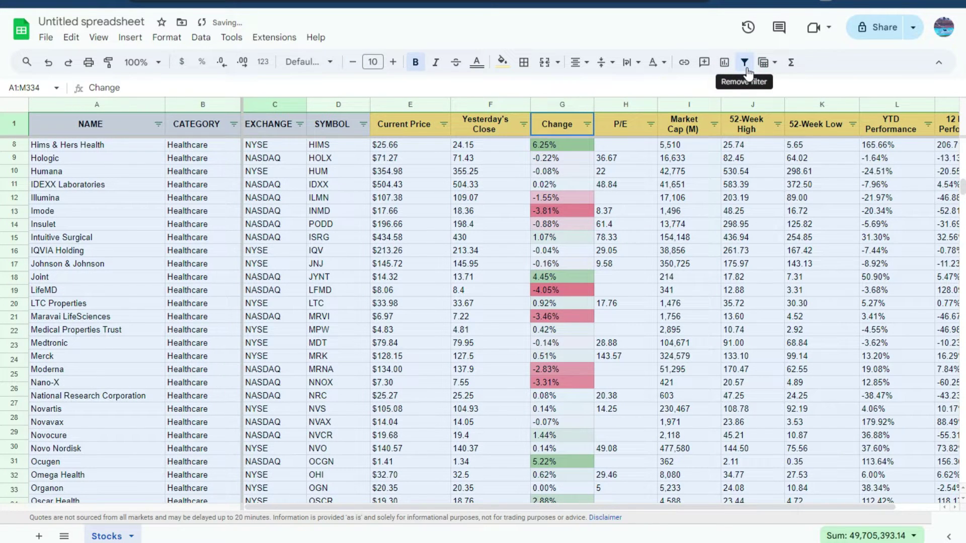
pyautogui.click(298, 125)
# Filter EXCHANGE to NYSE only by excluding NASDAQ and OTCMKTS.
pyautogui.click(171, 331)
pyautogui.click(186, 371)
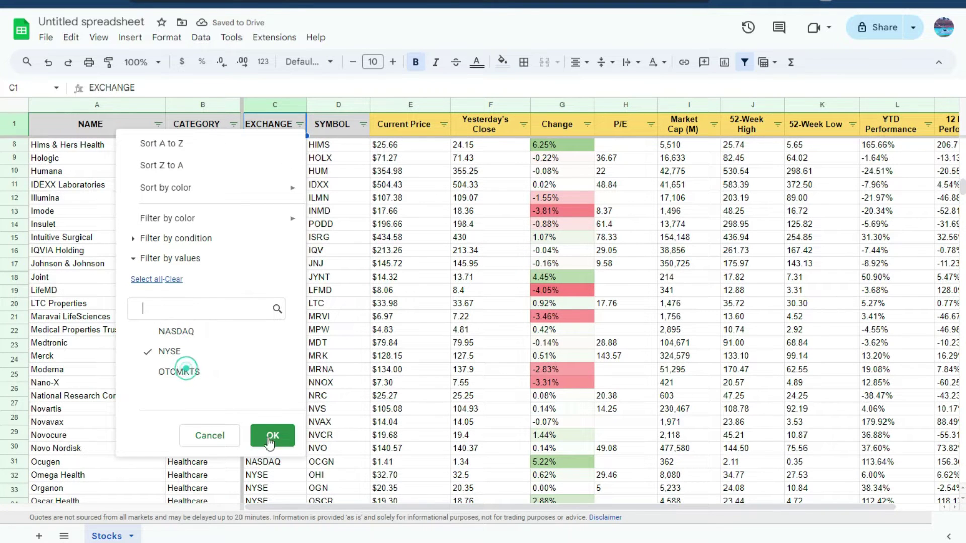
pyautogui.click(271, 436)
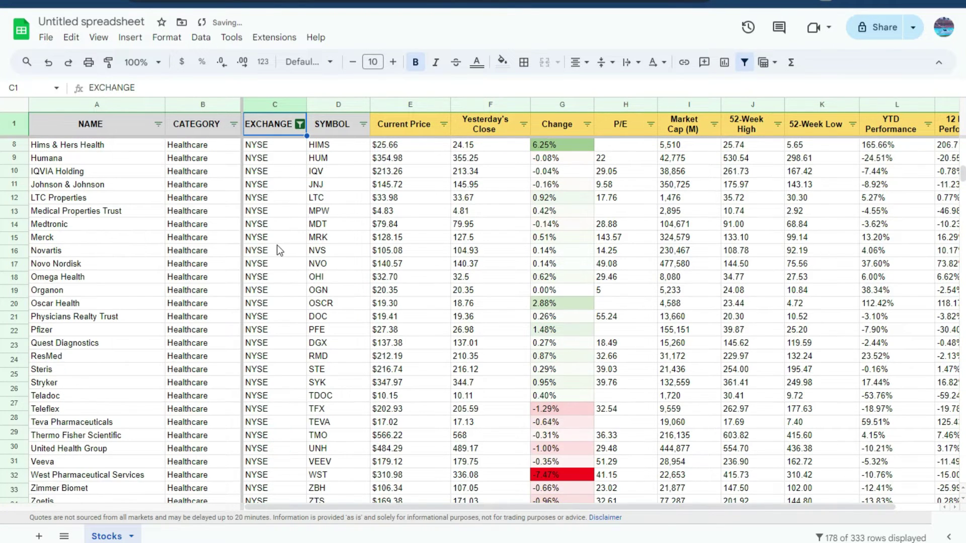
# Add a Current Price greater than 100 condition, leaving 75 of 333 rows.
pyautogui.click(445, 123)
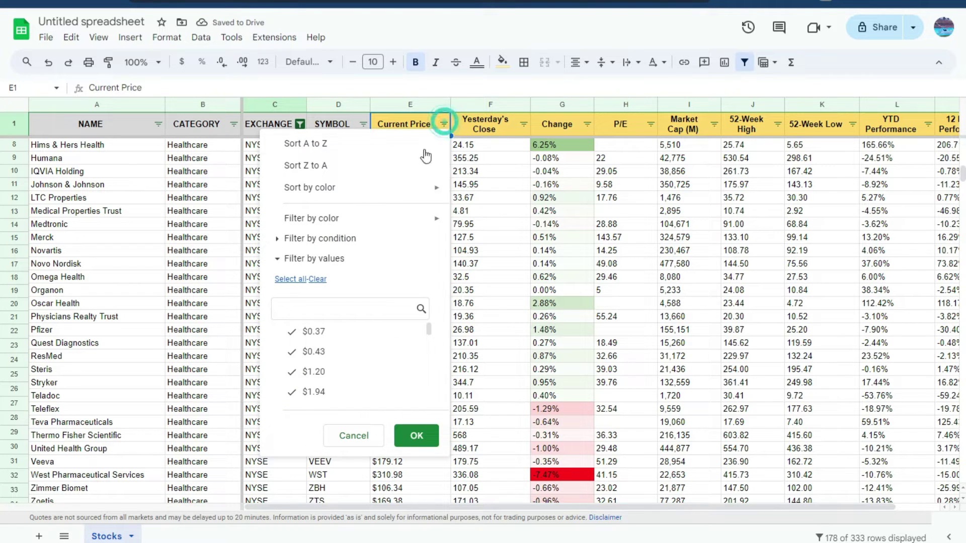
pyautogui.click(316, 239)
pyautogui.click(331, 266)
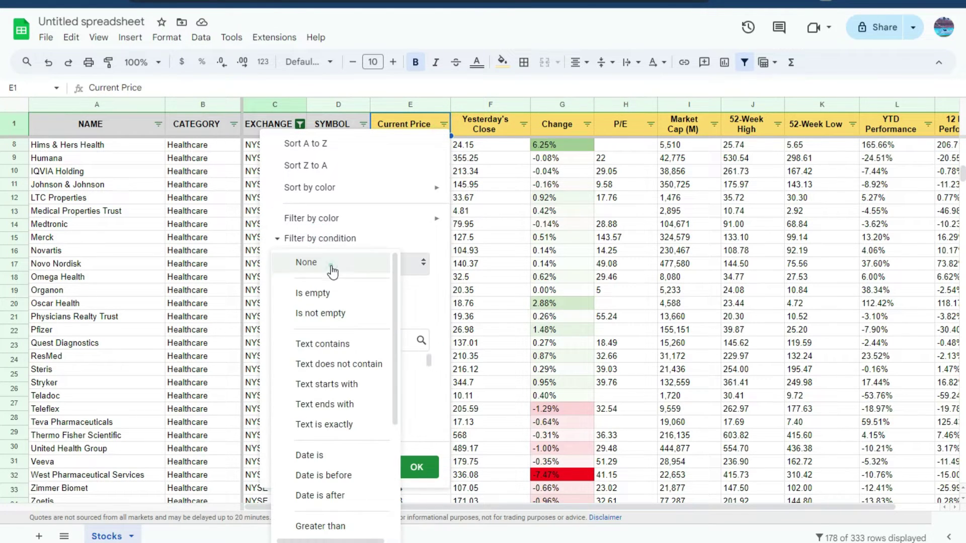
pyautogui.scroll(-3, 352, 398)
pyautogui.click(342, 368)
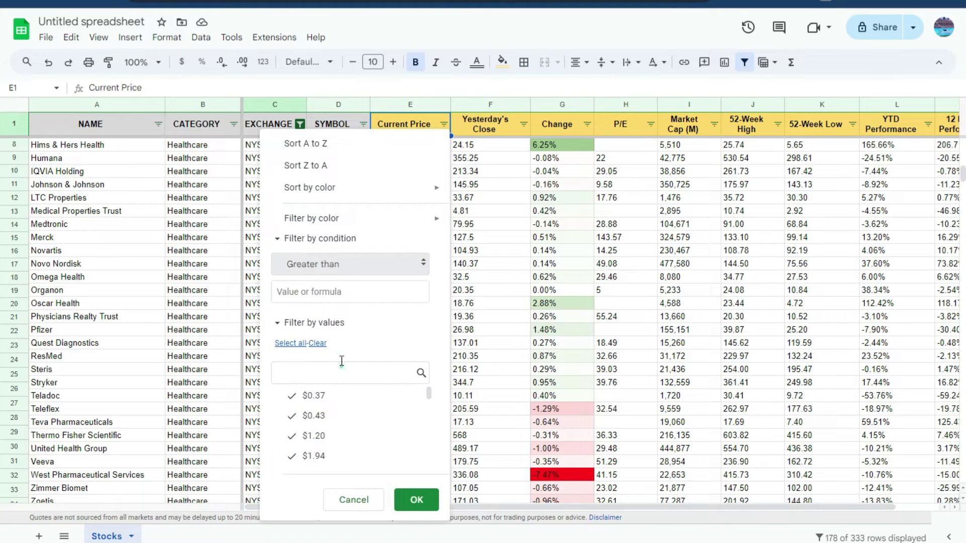
pyautogui.click(331, 294)
pyautogui.write('100')
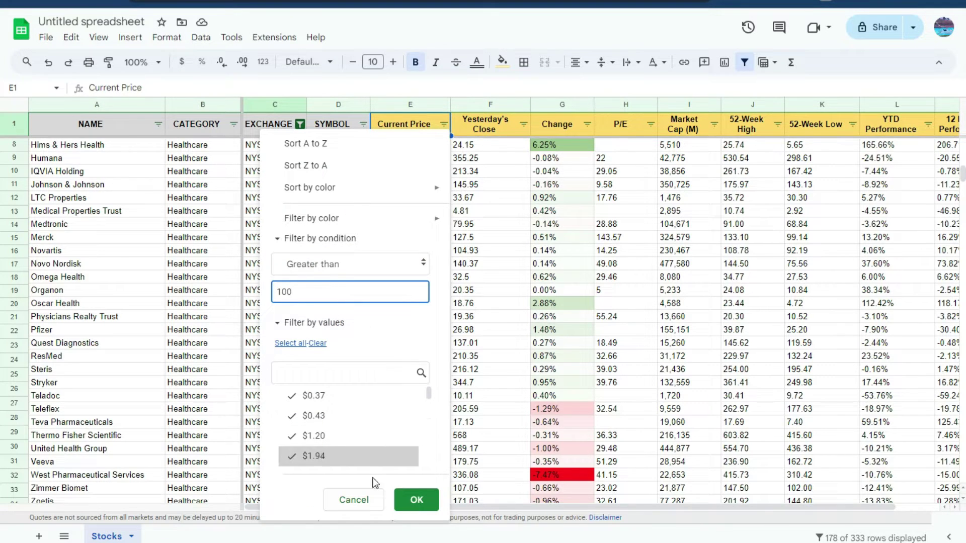
pyautogui.click(406, 499)
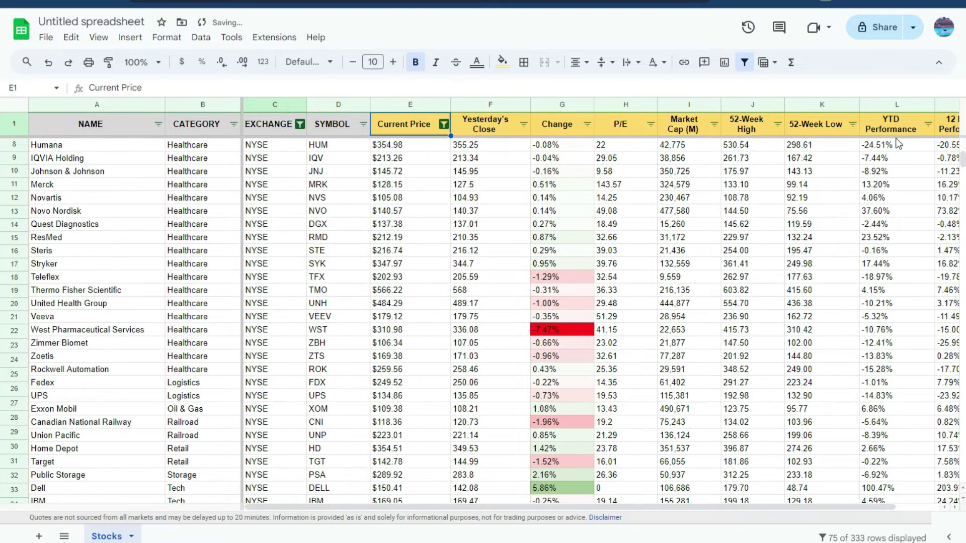
# Add a YTD Performance greater than 0.2 condition, narrowing the table to 23 of 333 rows.
pyautogui.click(927, 126)
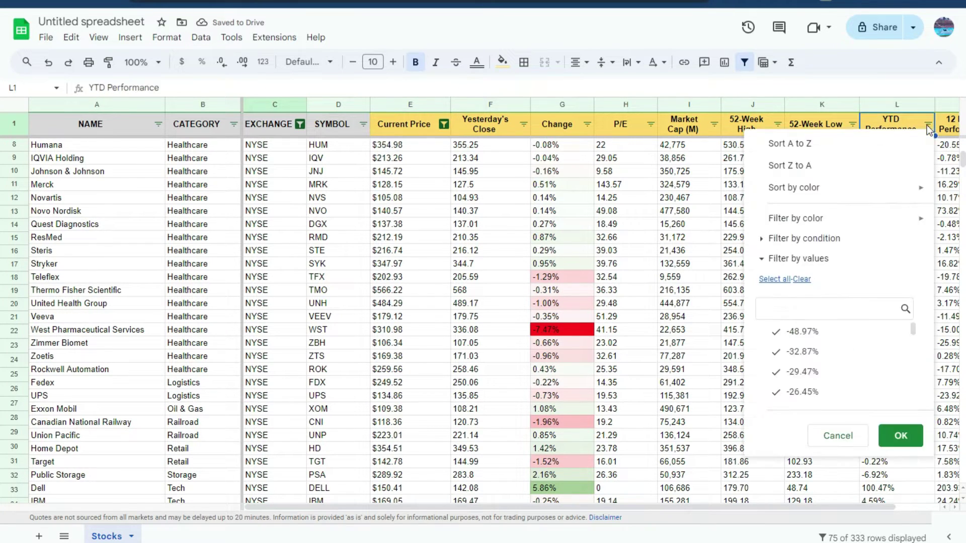
pyautogui.click(821, 240)
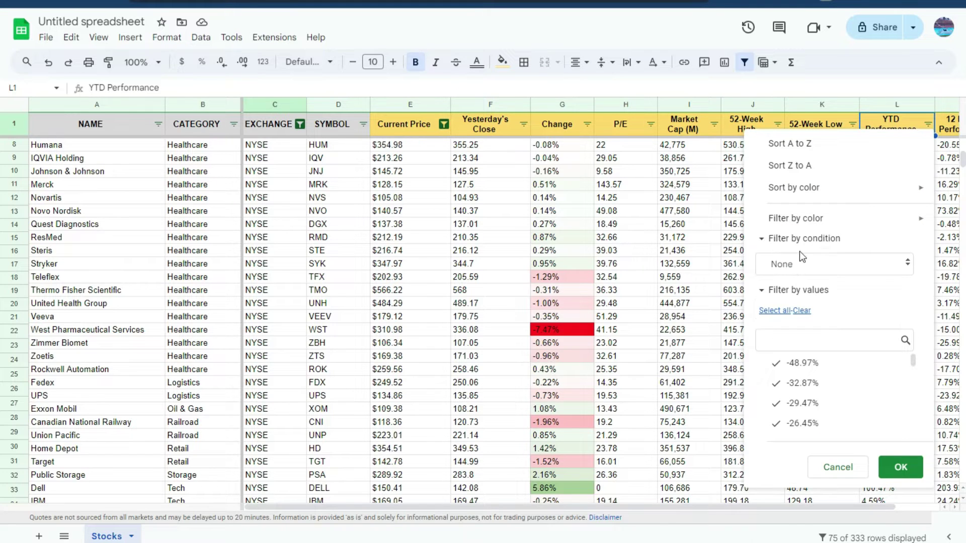
pyautogui.click(803, 261)
pyautogui.scroll(-5, 808, 328)
pyautogui.click(821, 375)
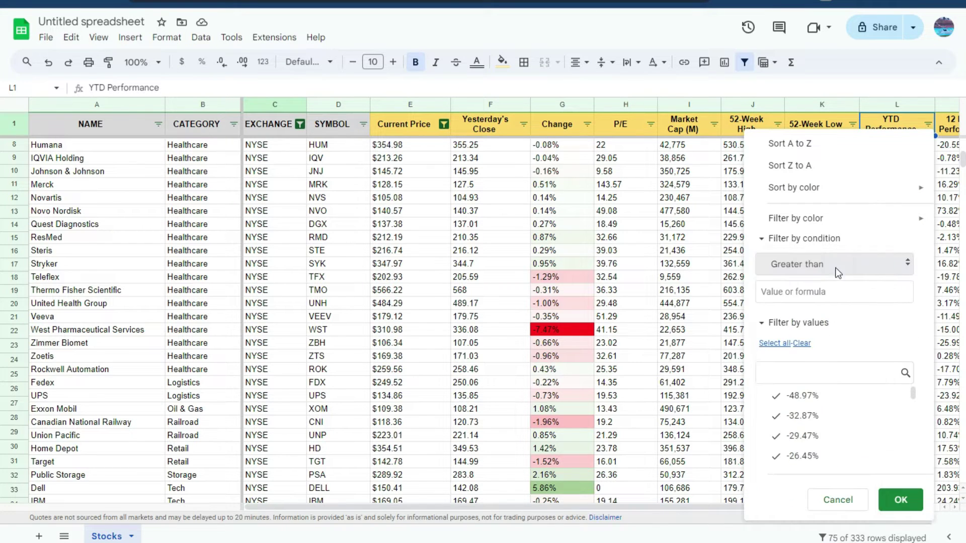
pyautogui.write('0.2')
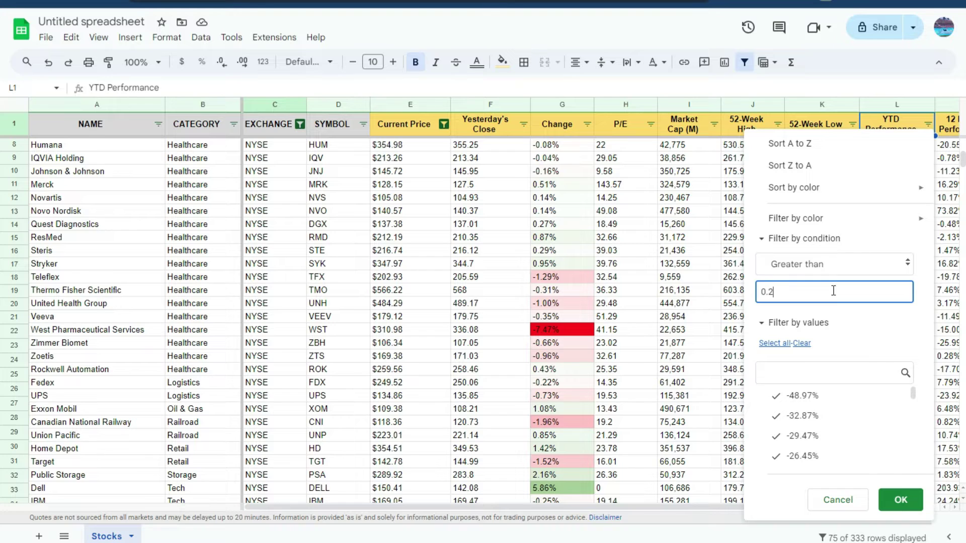
pyautogui.click(908, 501)
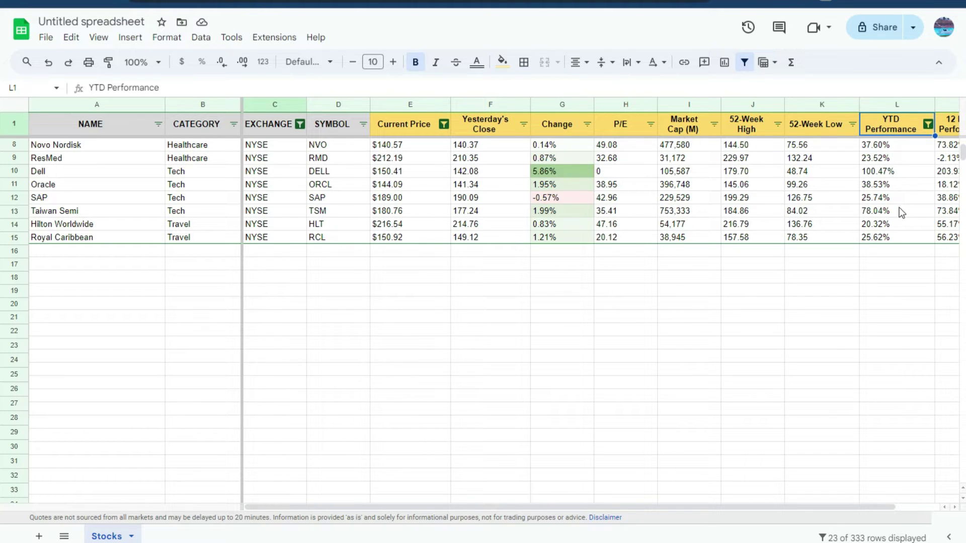
# Save the three-condition filter as view 'NYSE Stocks at Least $100 and Up 20%' and close it.
pyautogui.click(201, 37)
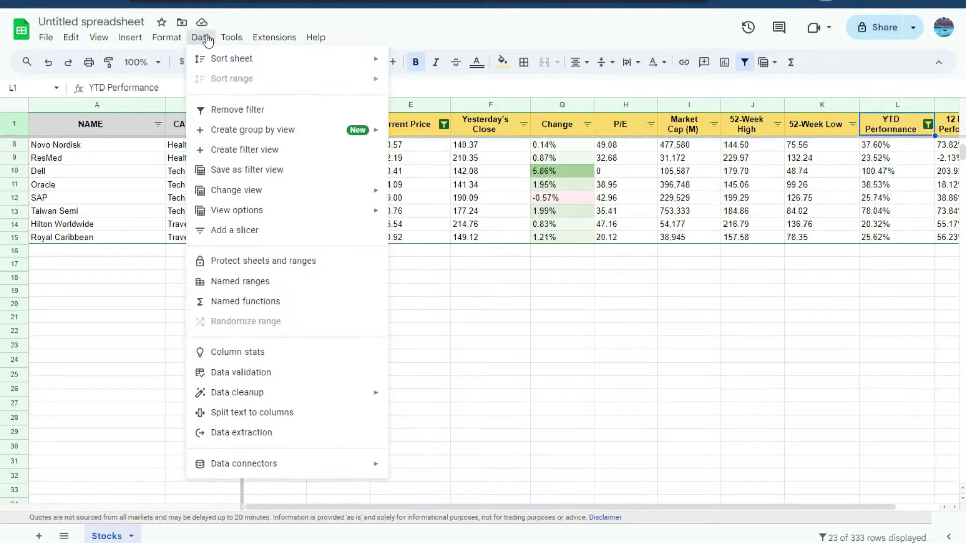
pyautogui.click(244, 172)
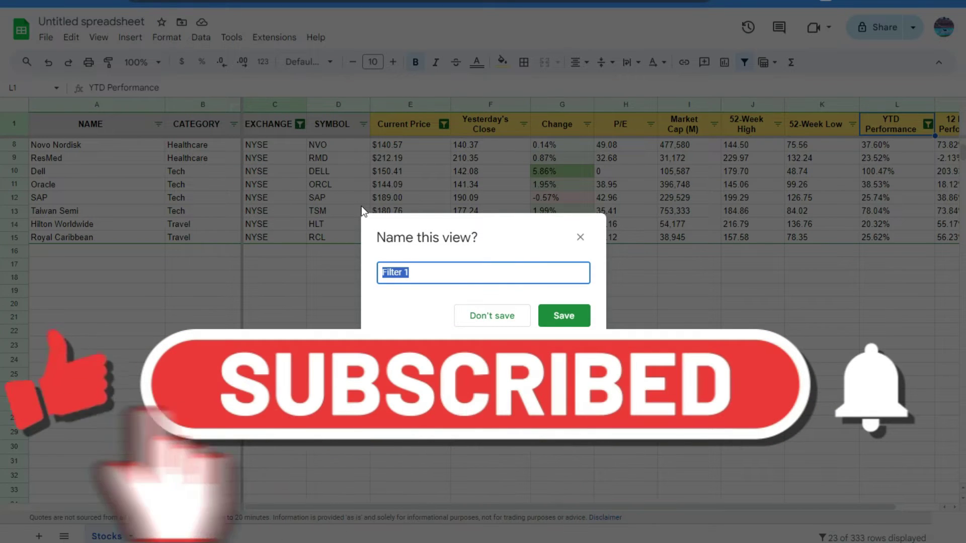
pyautogui.write('NYSE Stocks ')
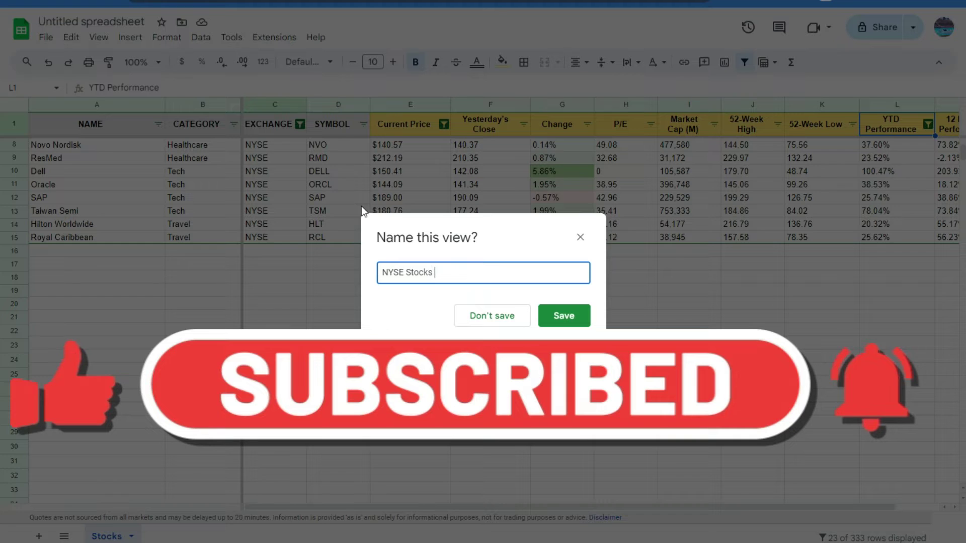
pyautogui.write('at Least 40%')
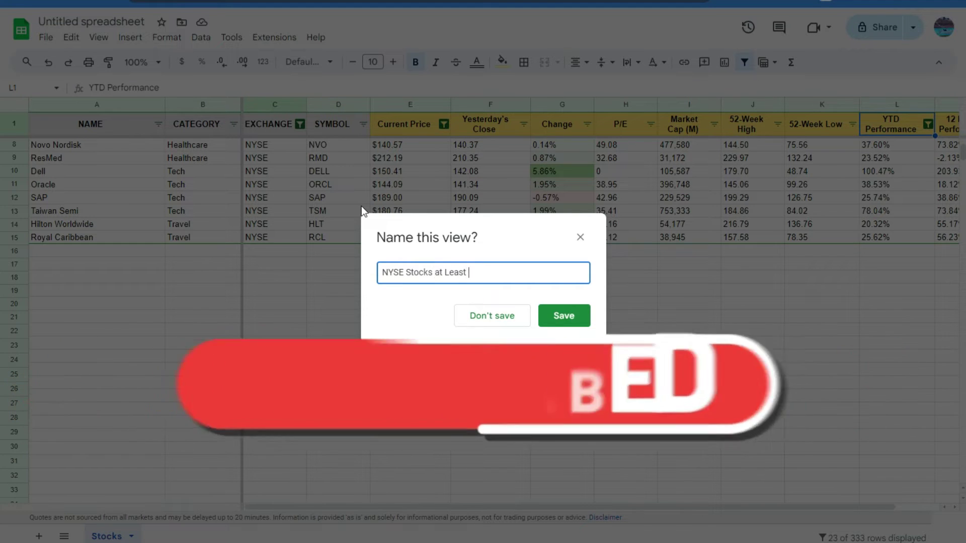
pyautogui.press('BackSpace')
pyautogui.press('BackSpace')
pyautogui.press('BackSpace')
pyautogui.press('BackSpace')
pyautogui.write('$100 ')
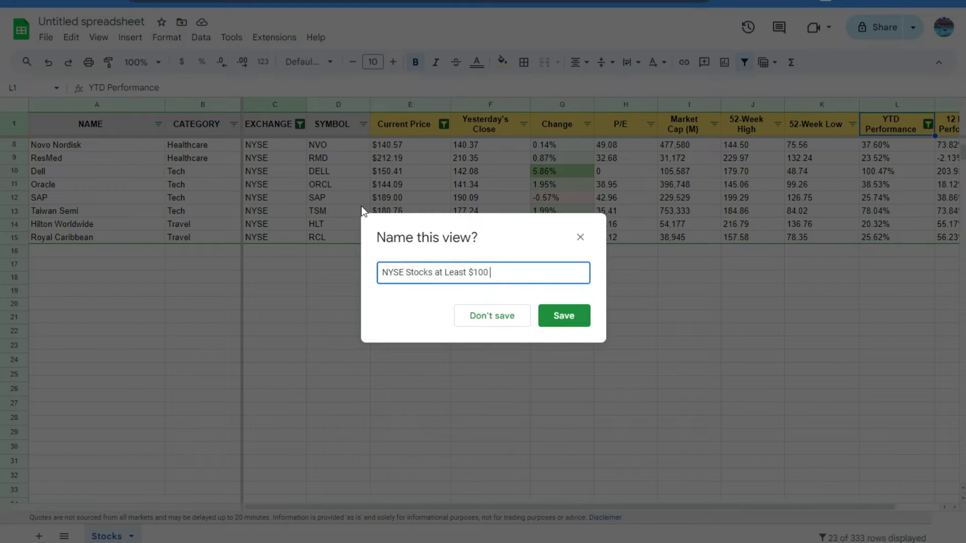
pyautogui.write('and Up 20%')
pyautogui.click(550, 318)
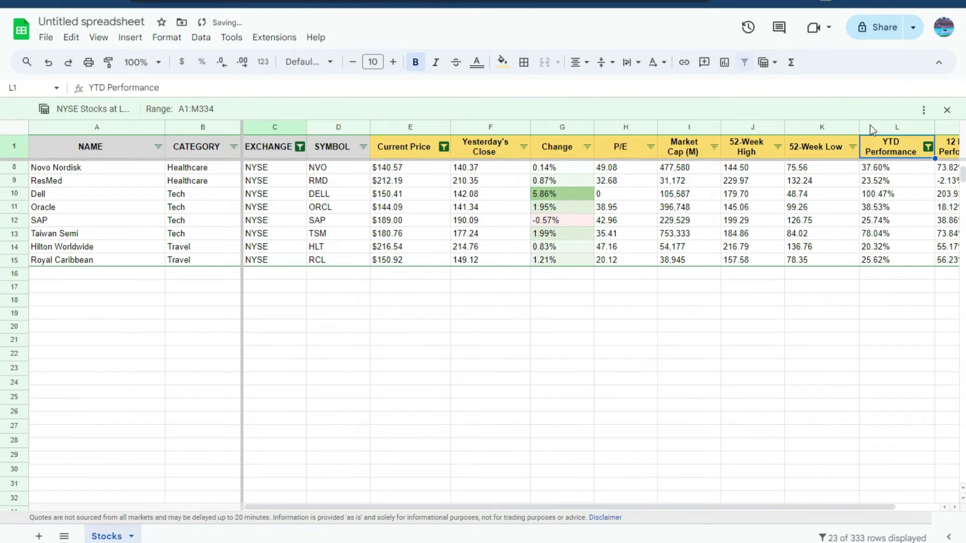
pyautogui.click(947, 109)
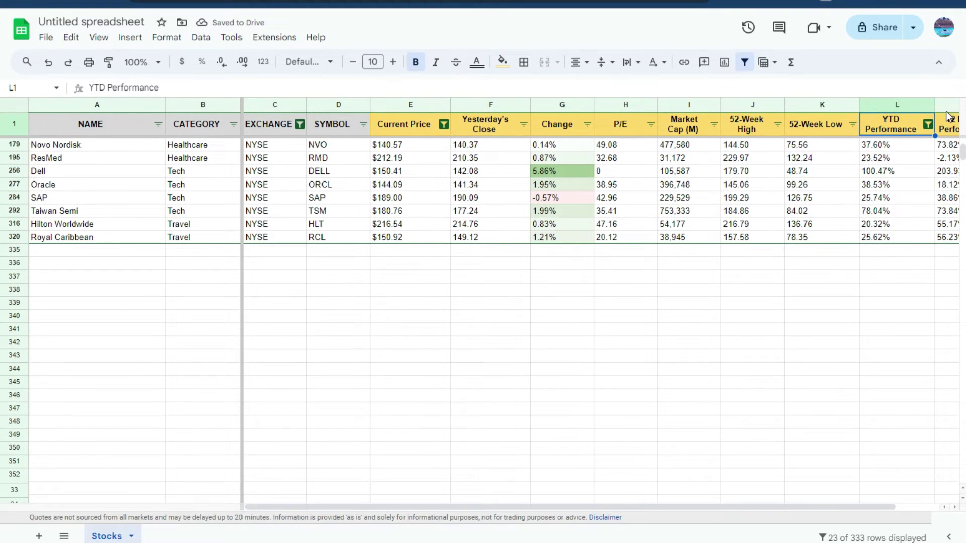
# Turn off the filter and switch to the saved 'NYSE Stocks' view, showing 178 of 333 rows.
pyautogui.click(744, 62)
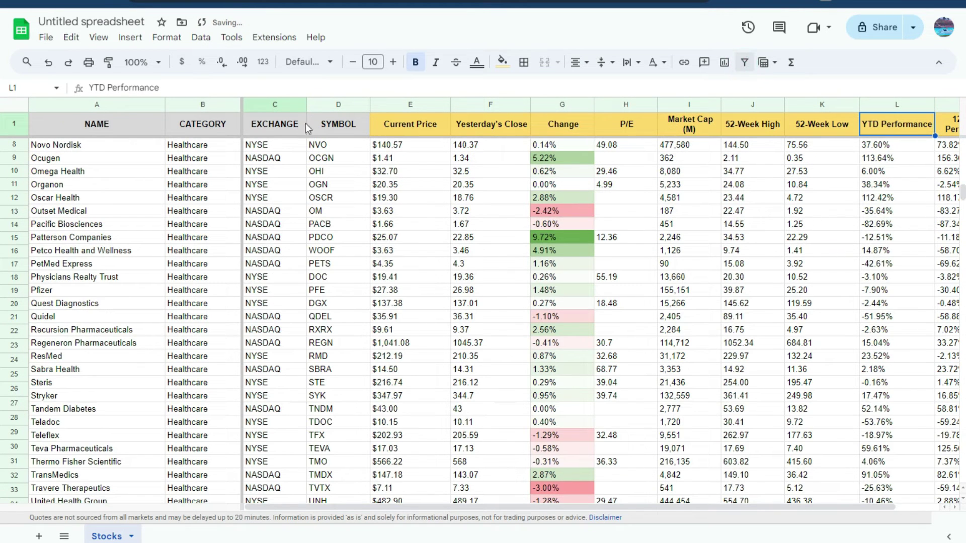
pyautogui.click(197, 39)
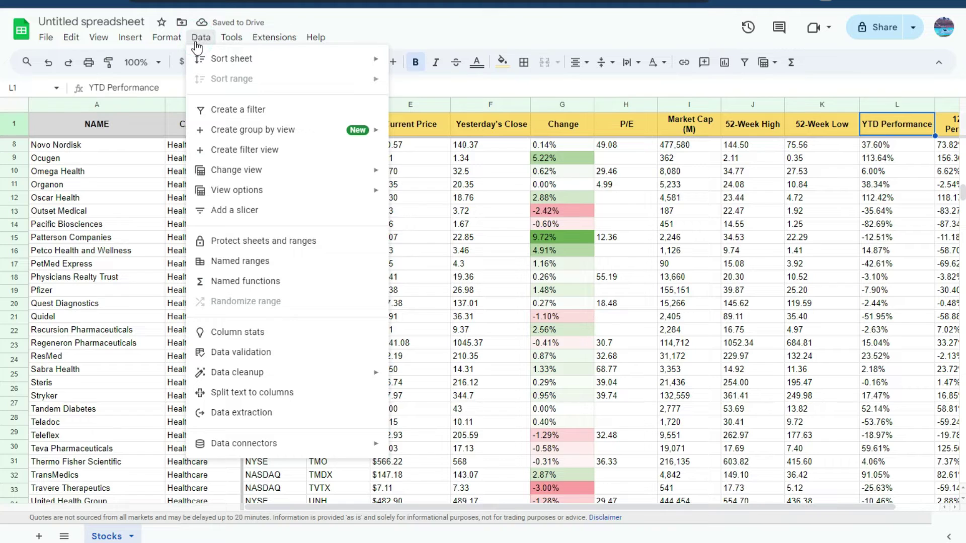
pyautogui.moveTo(291, 169)
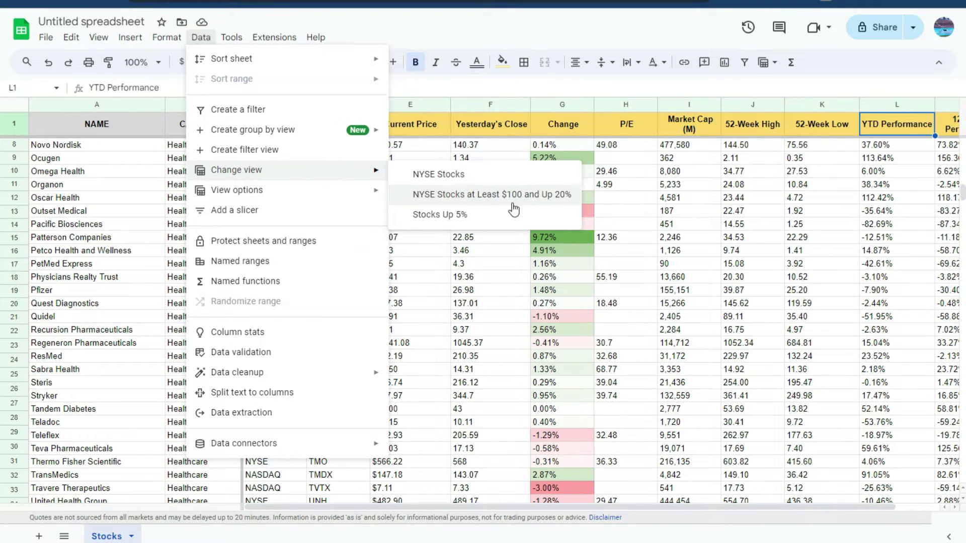
pyautogui.click(499, 176)
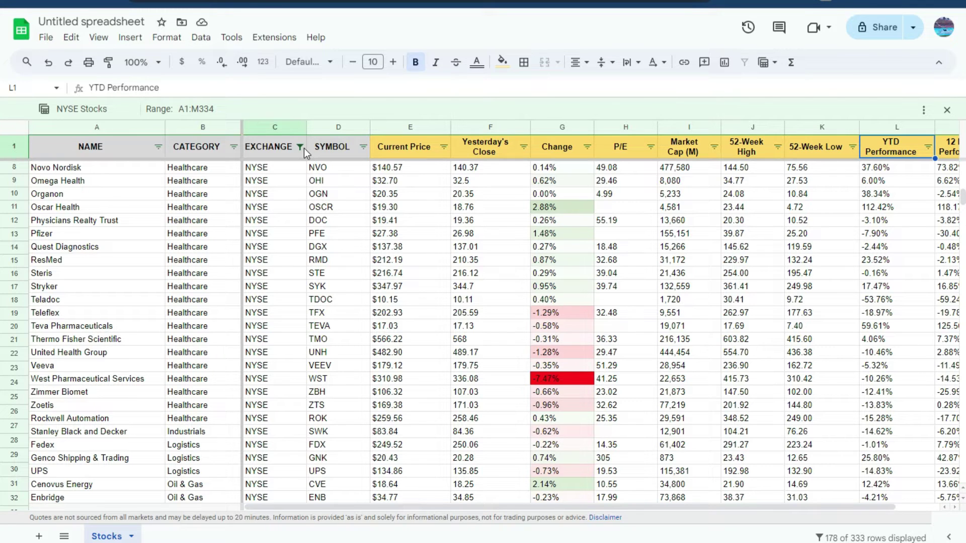
pyautogui.click(207, 37)
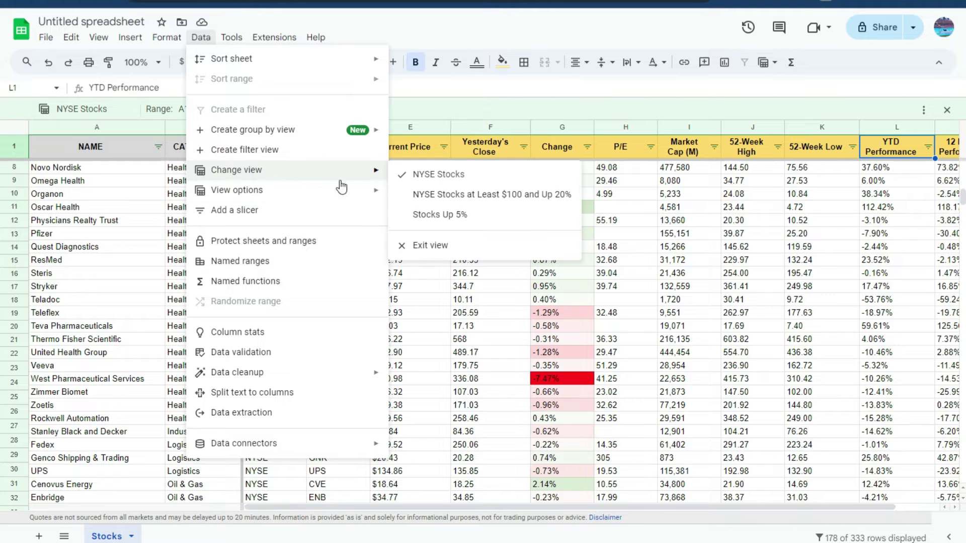
# Apply the Stocks Up 5% view, then the NYSE Stocks at Least $100 and Up 20% view.
pyautogui.click(464, 216)
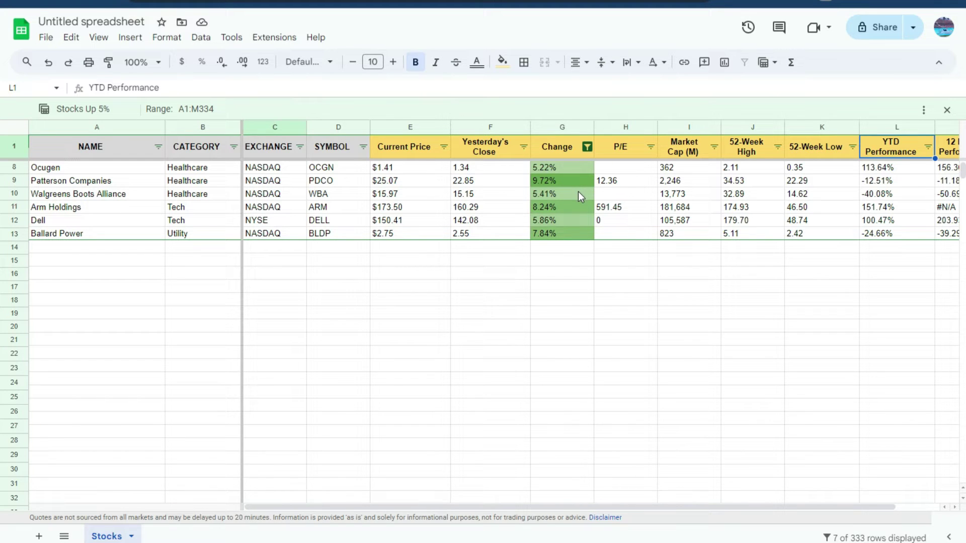
pyautogui.click(200, 40)
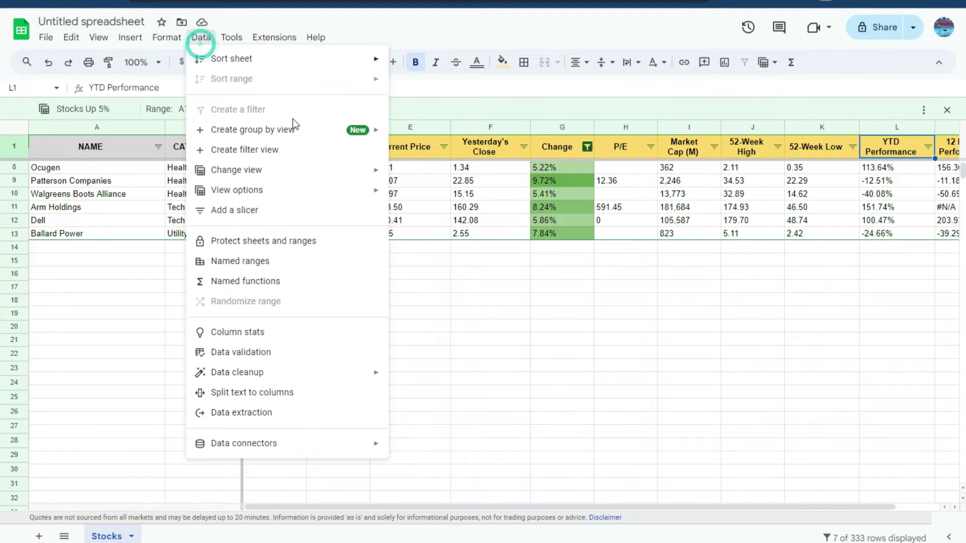
pyautogui.moveTo(320, 173)
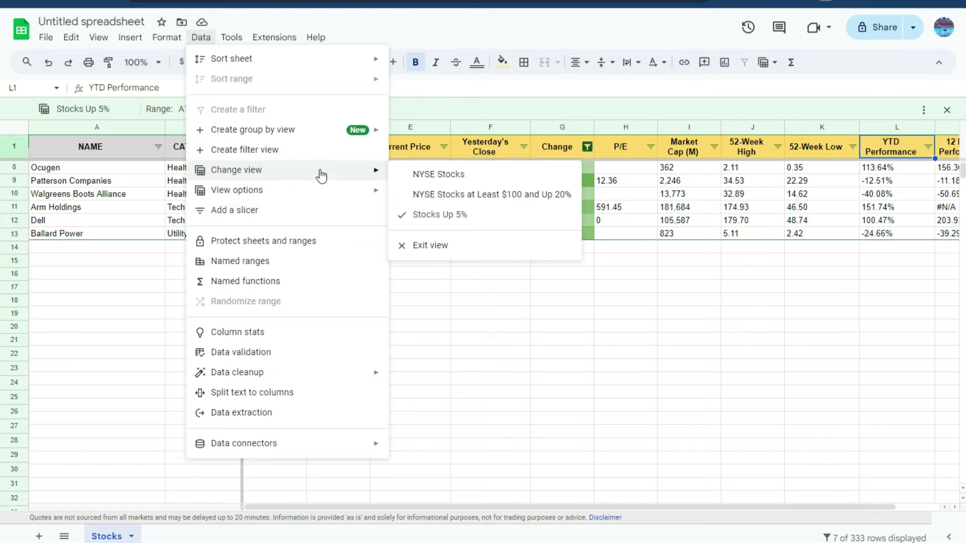
pyautogui.click(484, 198)
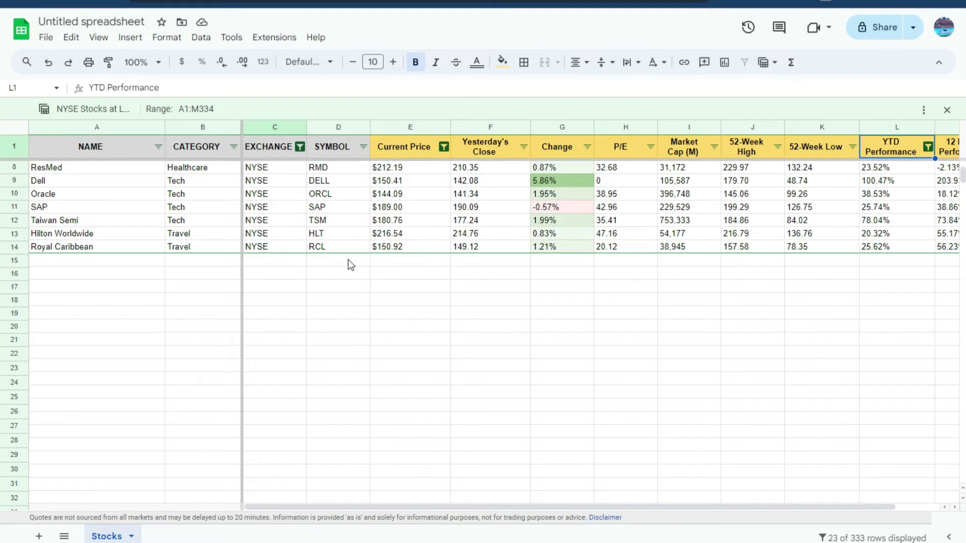
# Exit the saved filter view so all stock rows show unfiltered, then add a table filter.
pyautogui.click(946, 109)
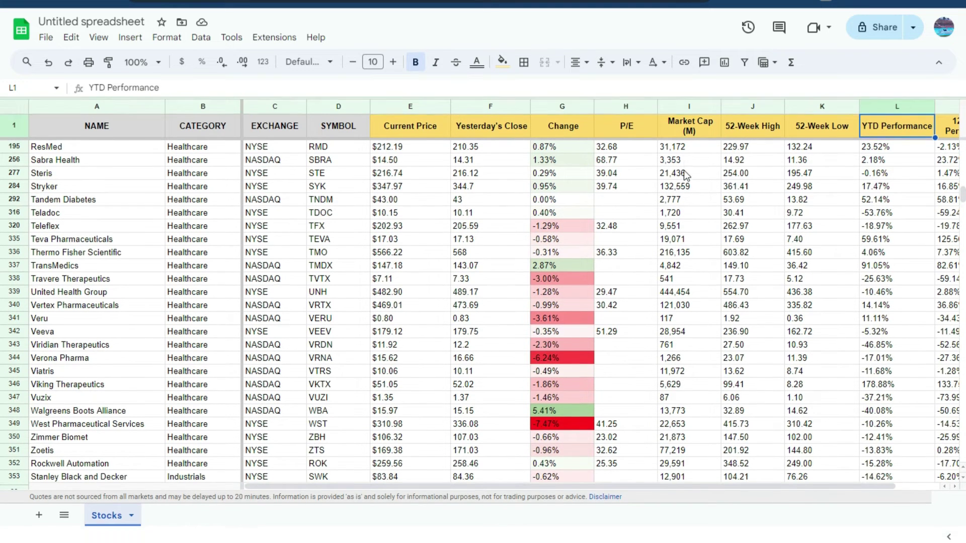
pyautogui.click(744, 62)
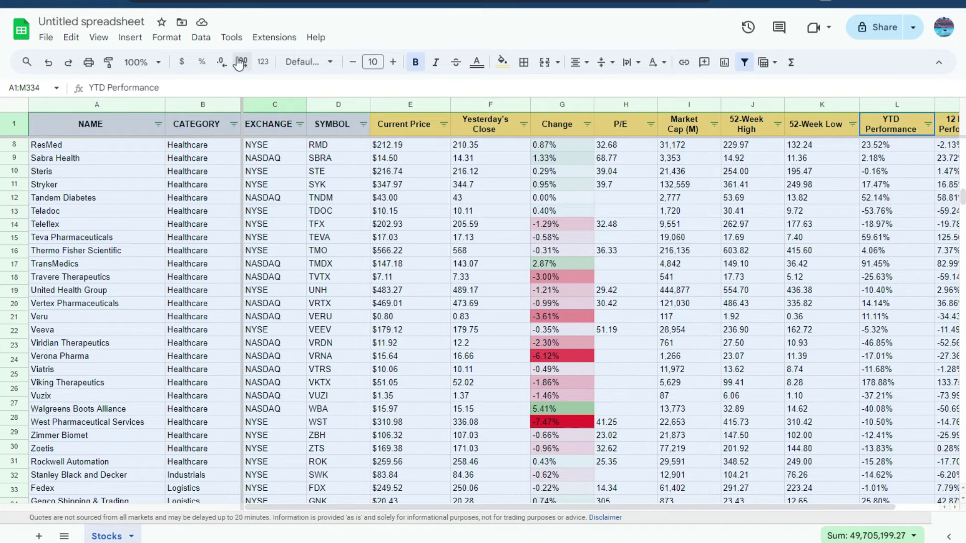
# Bring up the Data menu to manage the saved filter views.
pyautogui.click(201, 38)
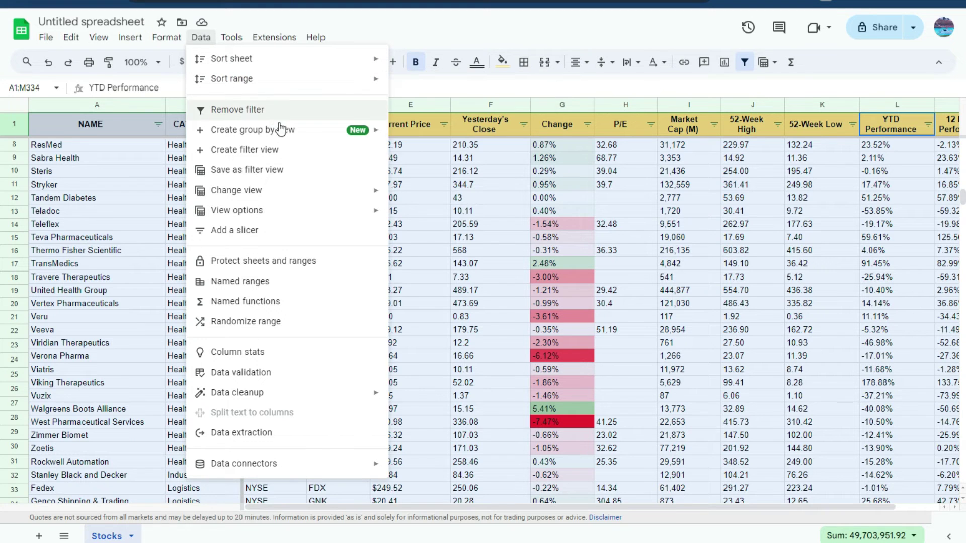
# Switch to the NYSE Stocks filter view, listing only NYSE rows over A1:M334.
pyautogui.moveTo(304, 216)
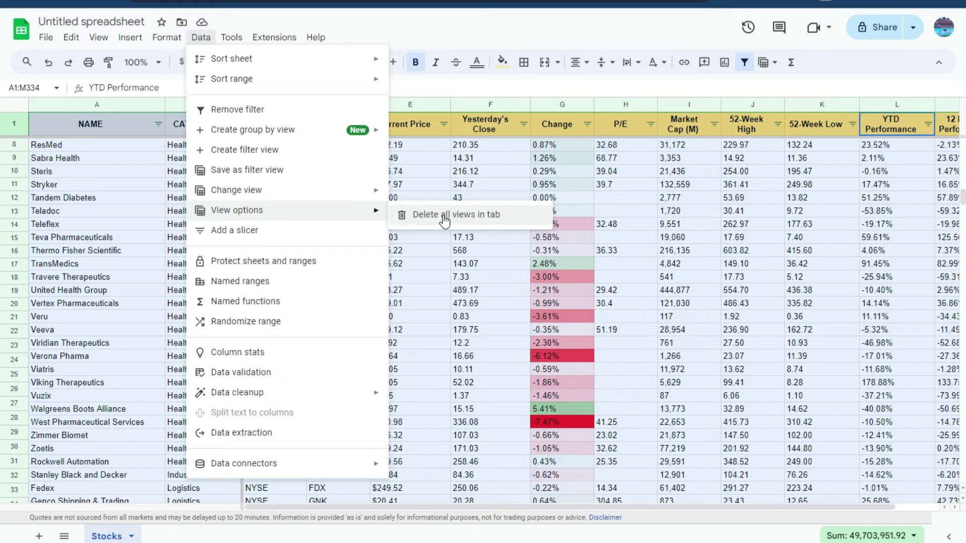
pyautogui.moveTo(347, 199)
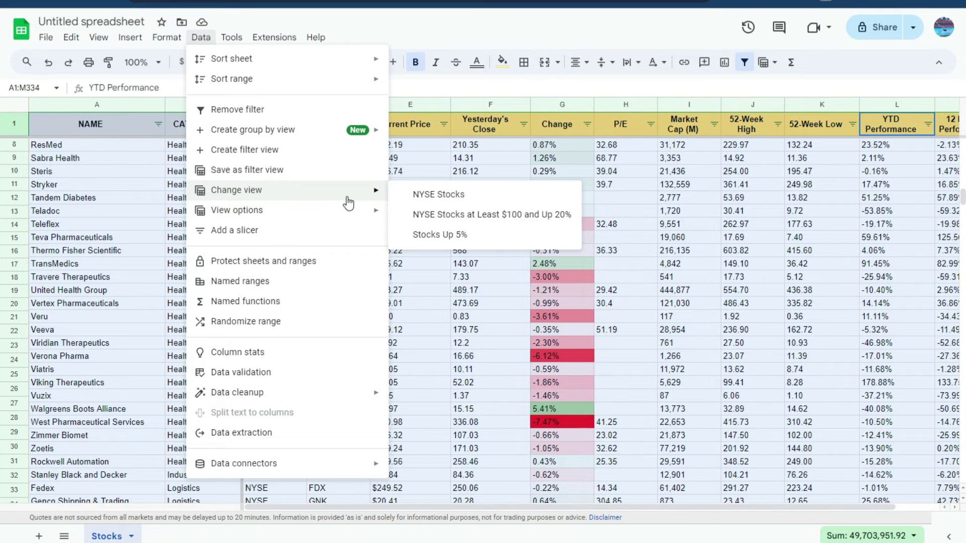
pyautogui.click(424, 197)
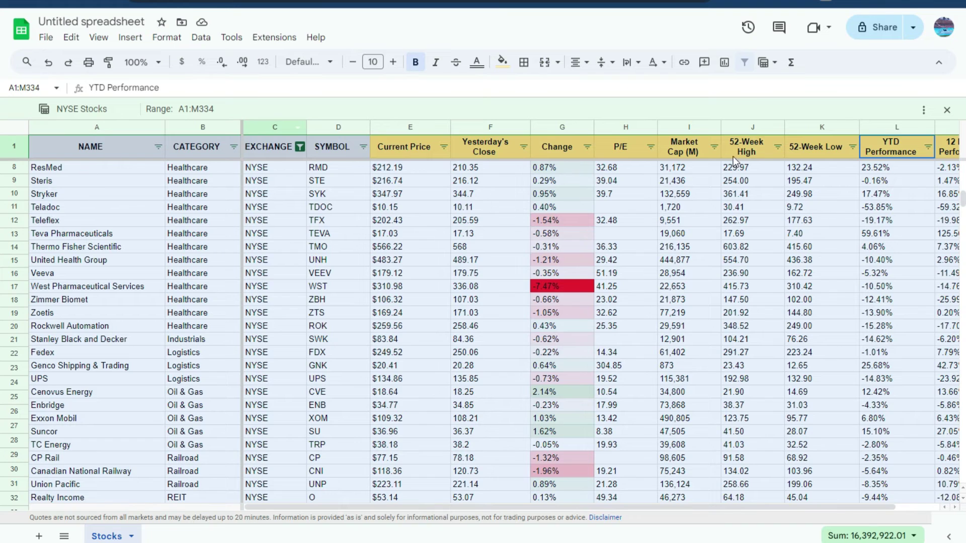
pyautogui.click(924, 111)
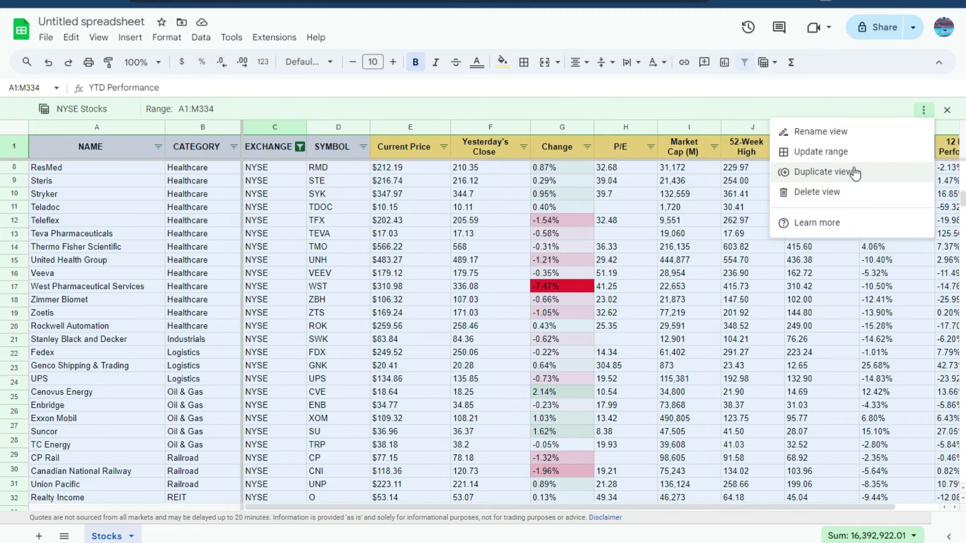
# Remove the NYSE Stocks view, leaving the $100-and-Up-20% and Stocks Up 5% views.
pyautogui.click(836, 193)
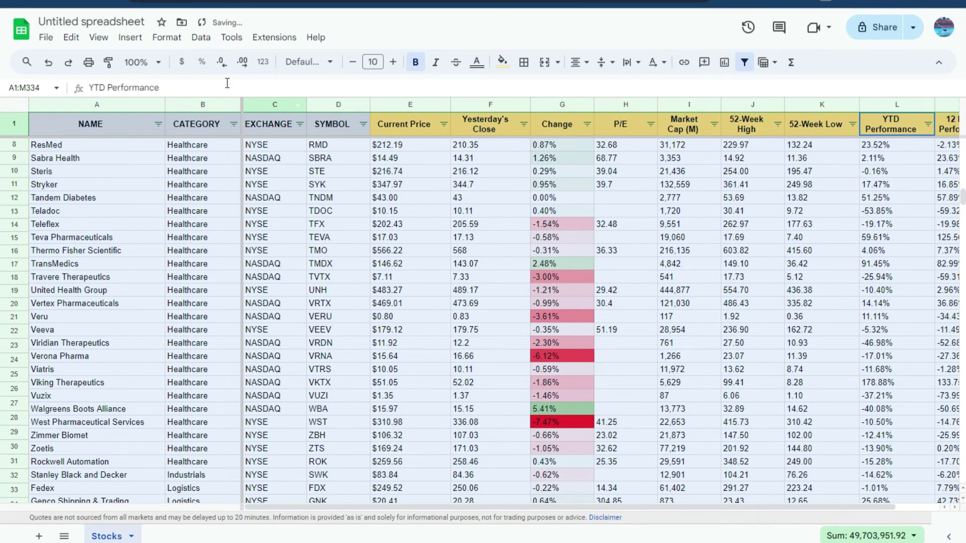
pyautogui.click(200, 38)
pyautogui.moveTo(288, 202)
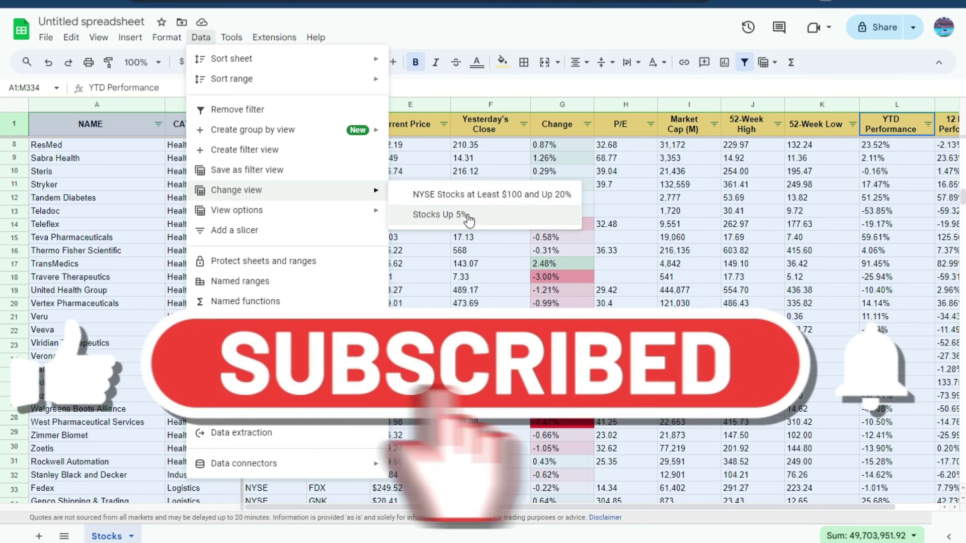
pyautogui.click(512, 246)
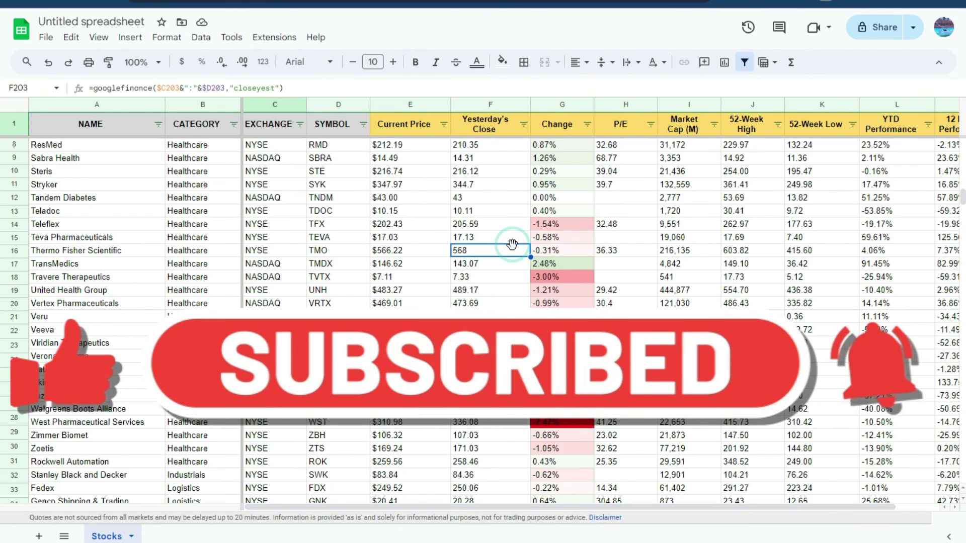